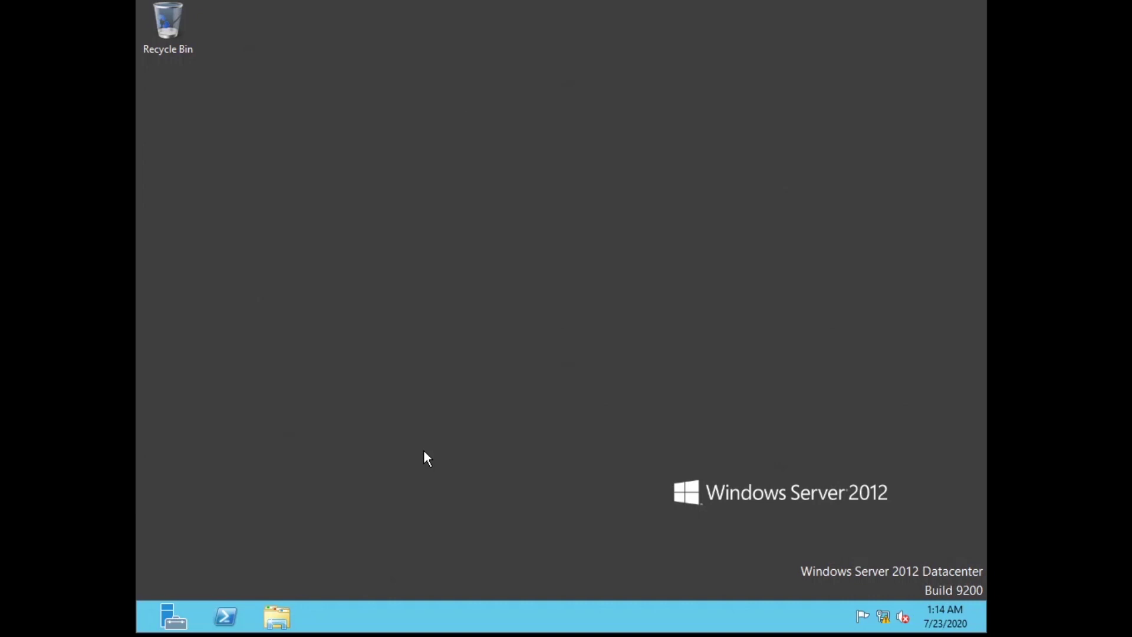
# Check the Windows Firewall settings in Control Panel, then close them
pyautogui.click(154, 625)
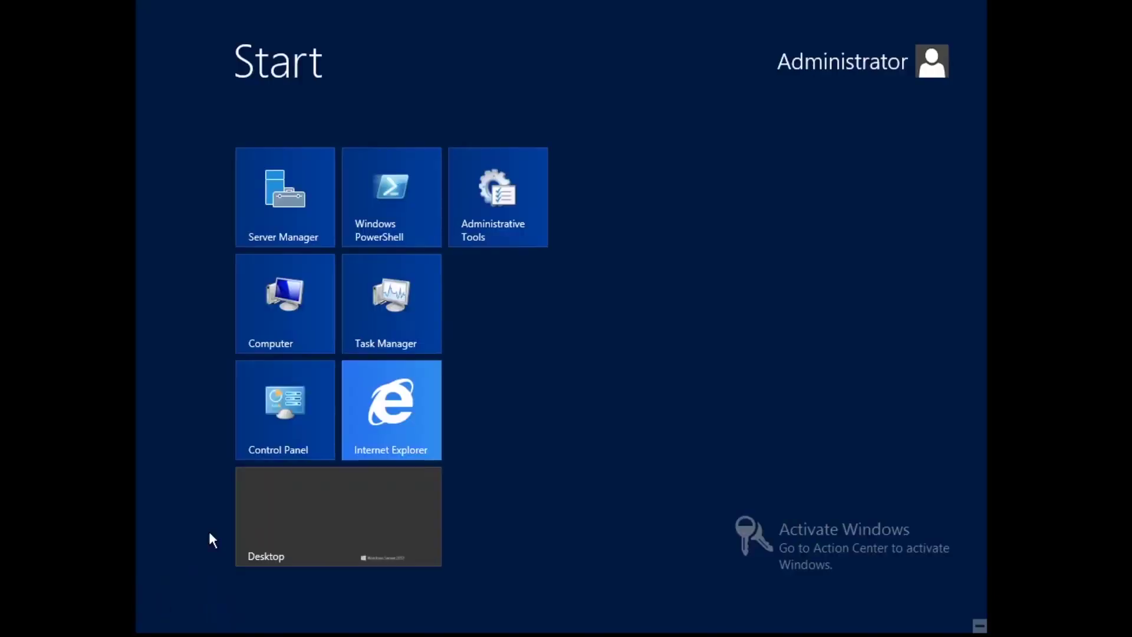
pyautogui.click(313, 413)
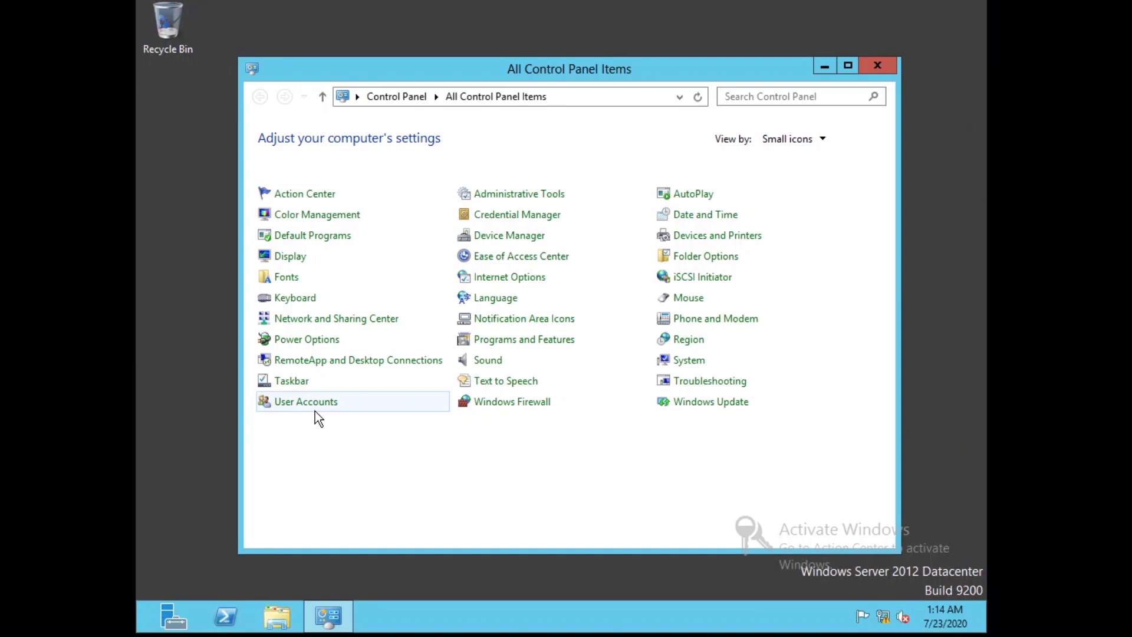
pyautogui.click(494, 407)
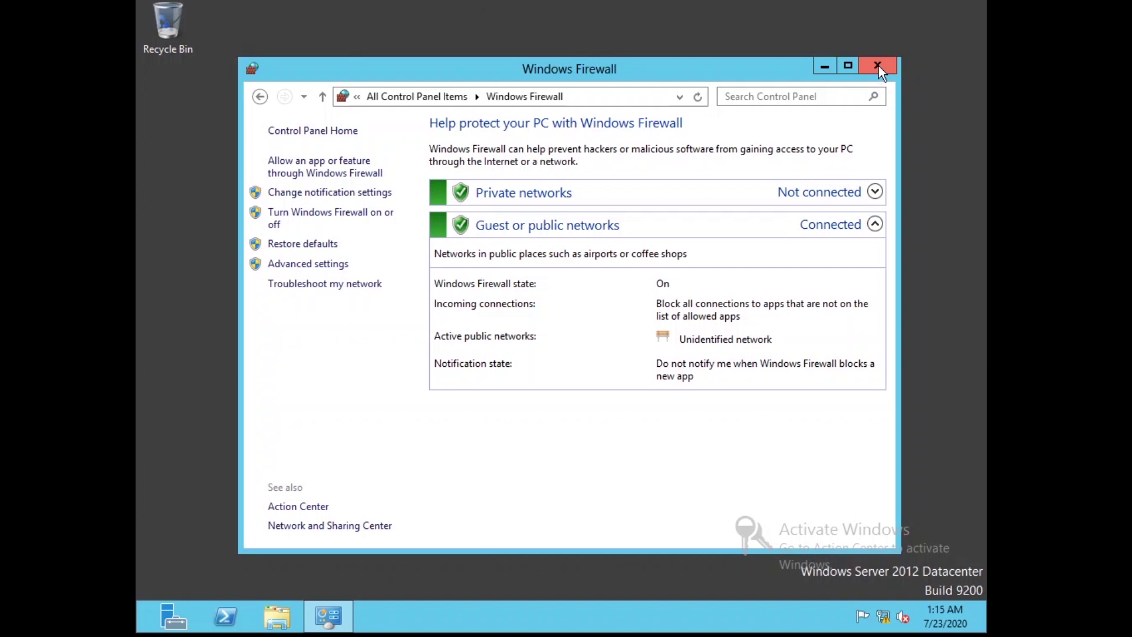
pyautogui.click(878, 66)
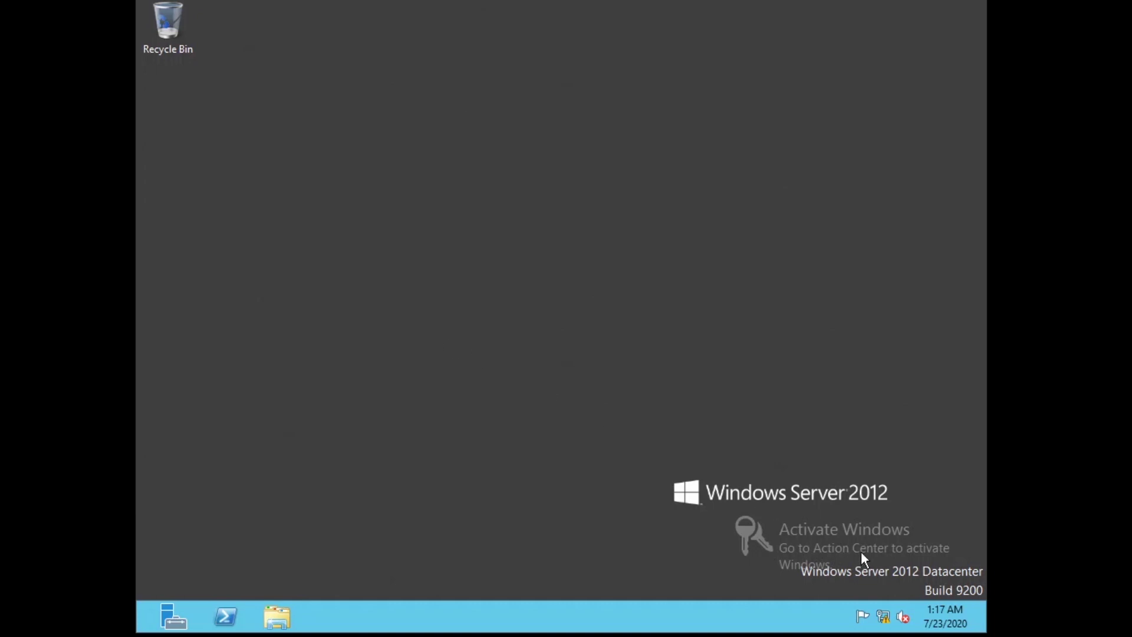
# View the Ethernet connection's network details in the Network and Sharing Center, then close it
pyautogui.rightClick(883, 616)
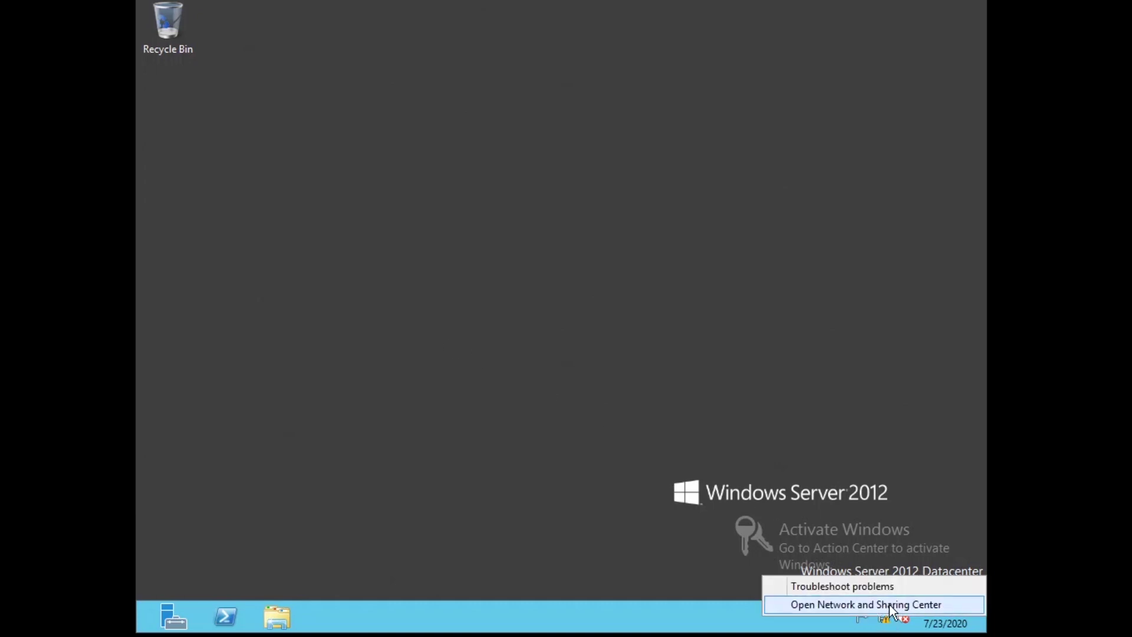
pyautogui.click(890, 605)
pyautogui.click(772, 196)
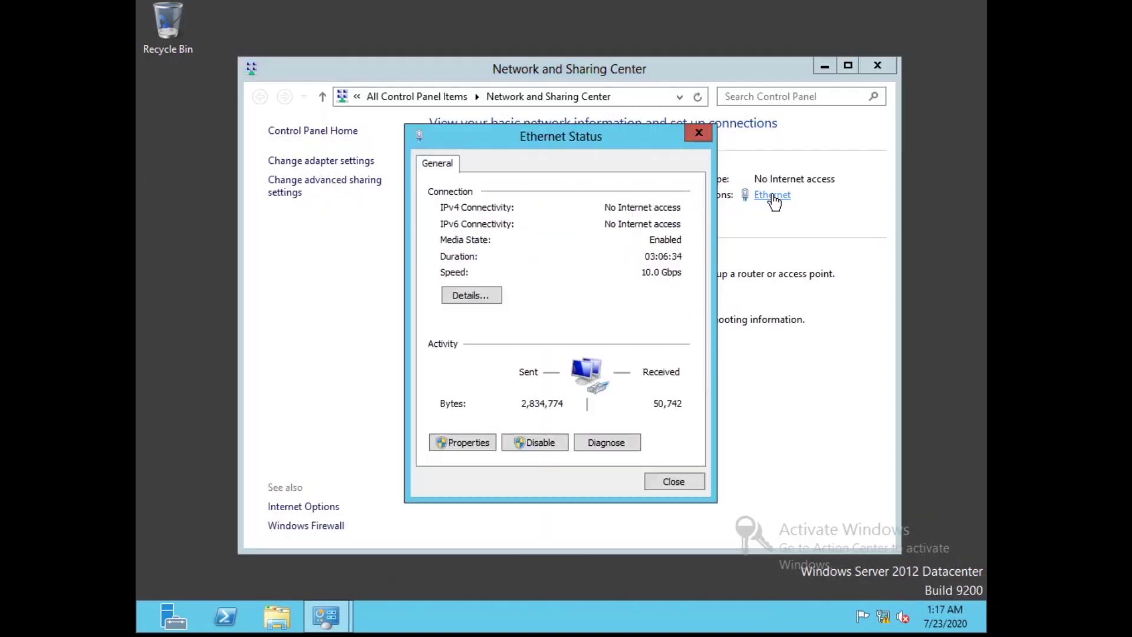
pyautogui.click(485, 291)
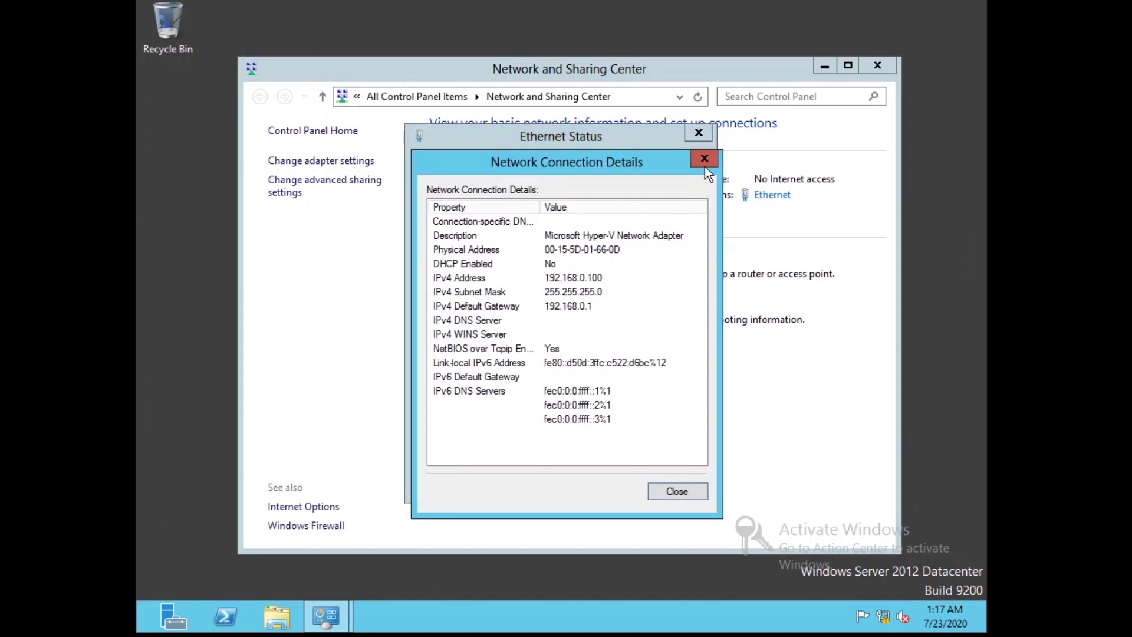
pyautogui.click(705, 159)
pyautogui.click(693, 142)
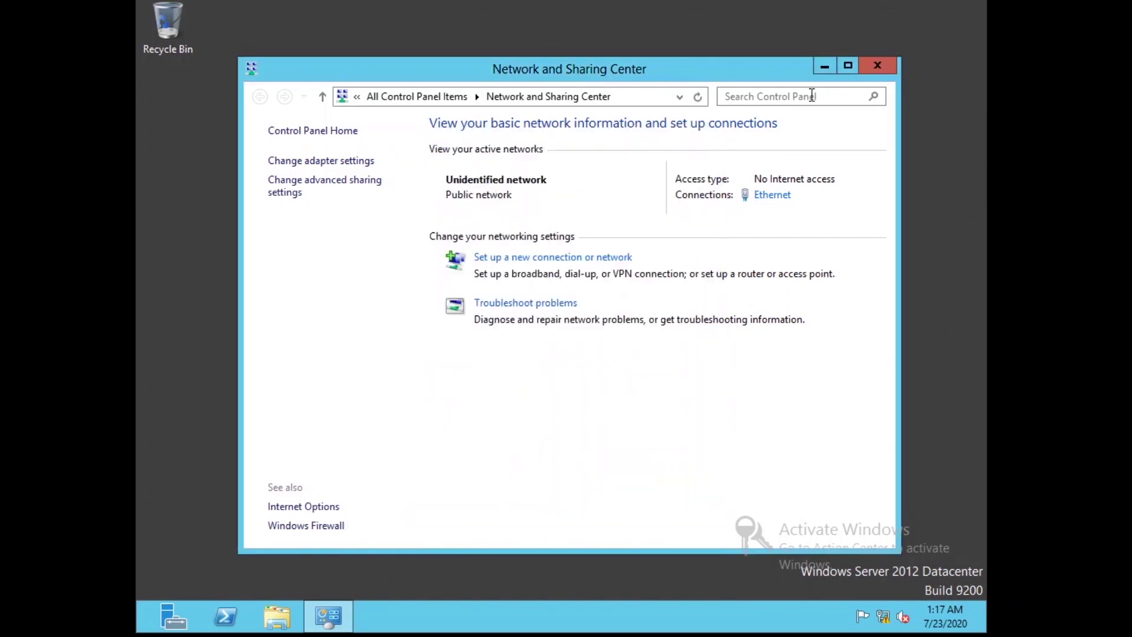
pyautogui.click(867, 73)
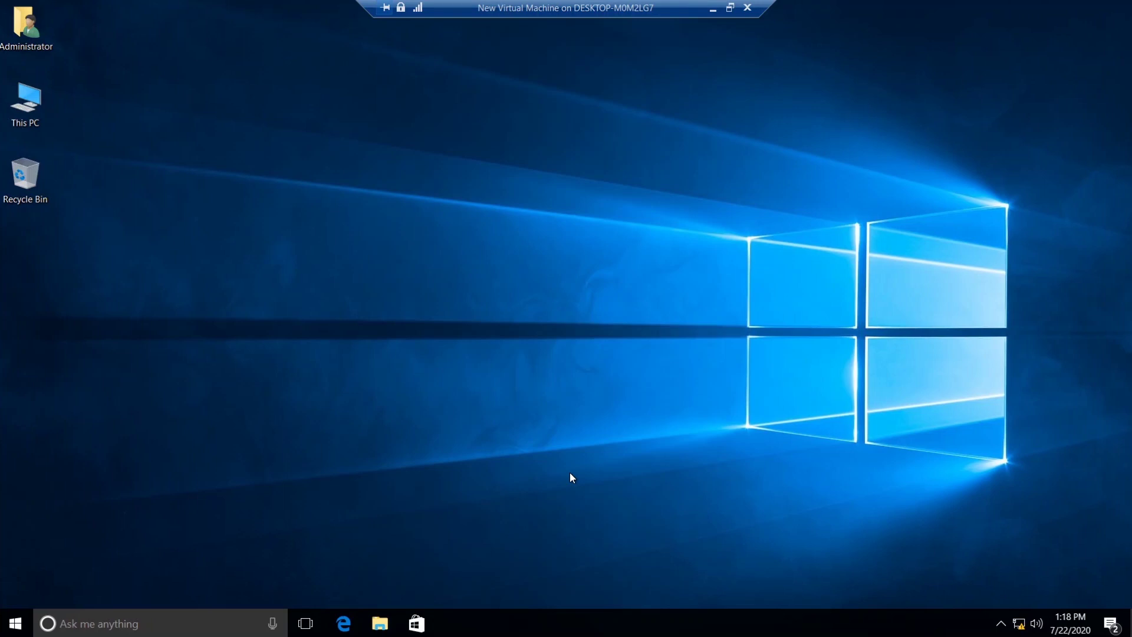
# Run ping 192.168.0.100 from a command prompt on the Windows 10 client
pyautogui.press('super+r')
pyautogui.press('Return')
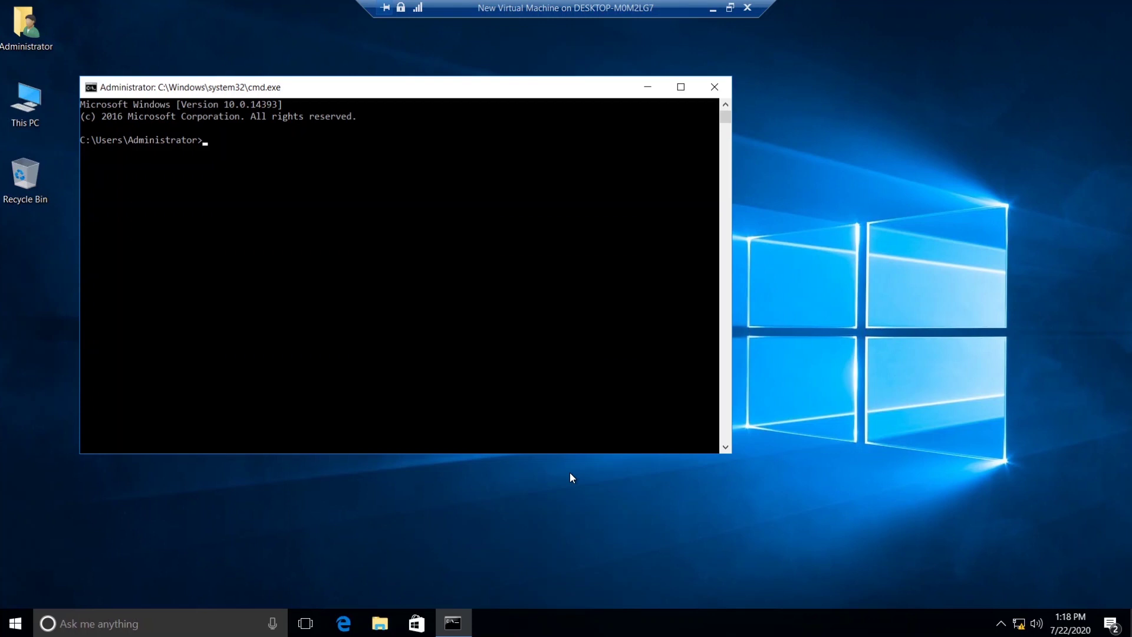
pyautogui.write('ping 192.168.0.100')
pyautogui.press('Return')
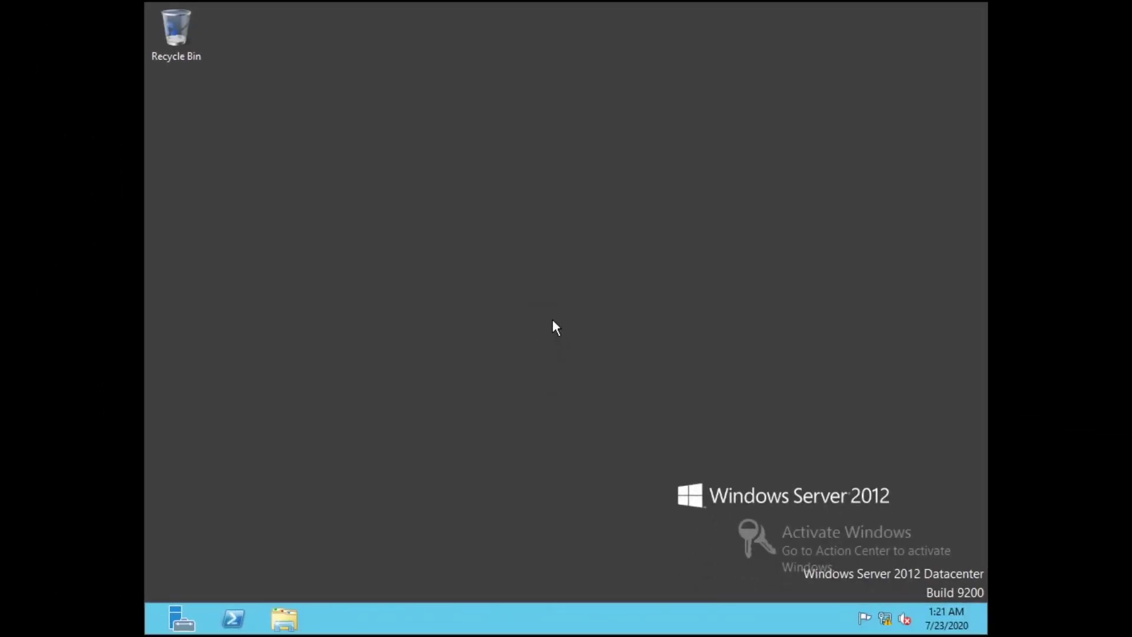
# Open Windows Firewall with Advanced Security from Control Panel's Windows Firewall Advanced settings
pyautogui.click(147, 629)
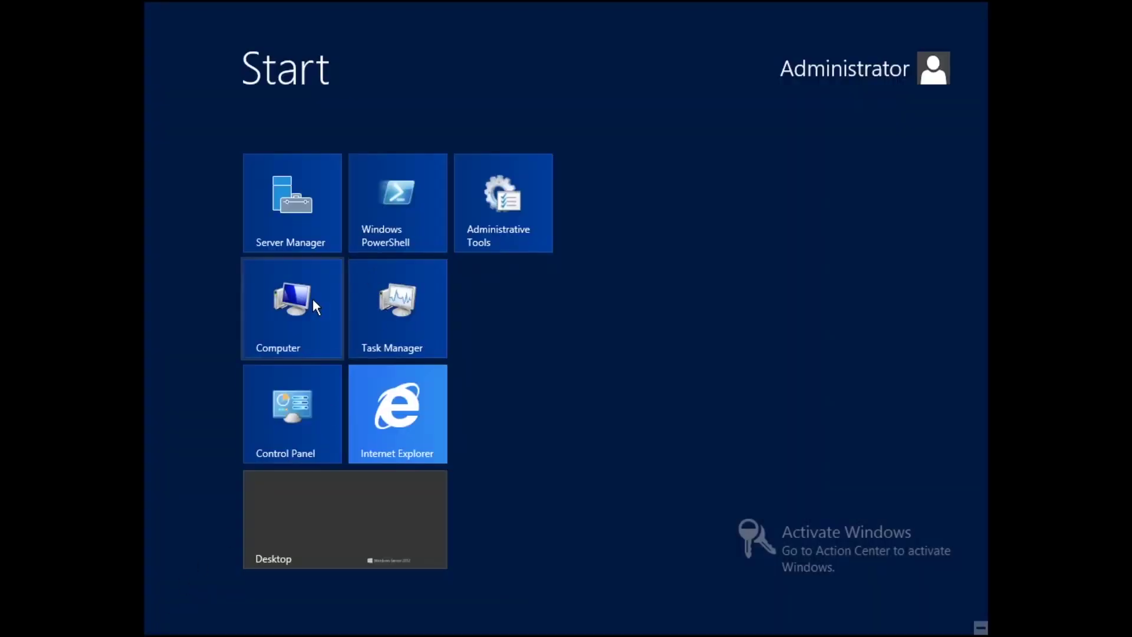
pyautogui.click(274, 424)
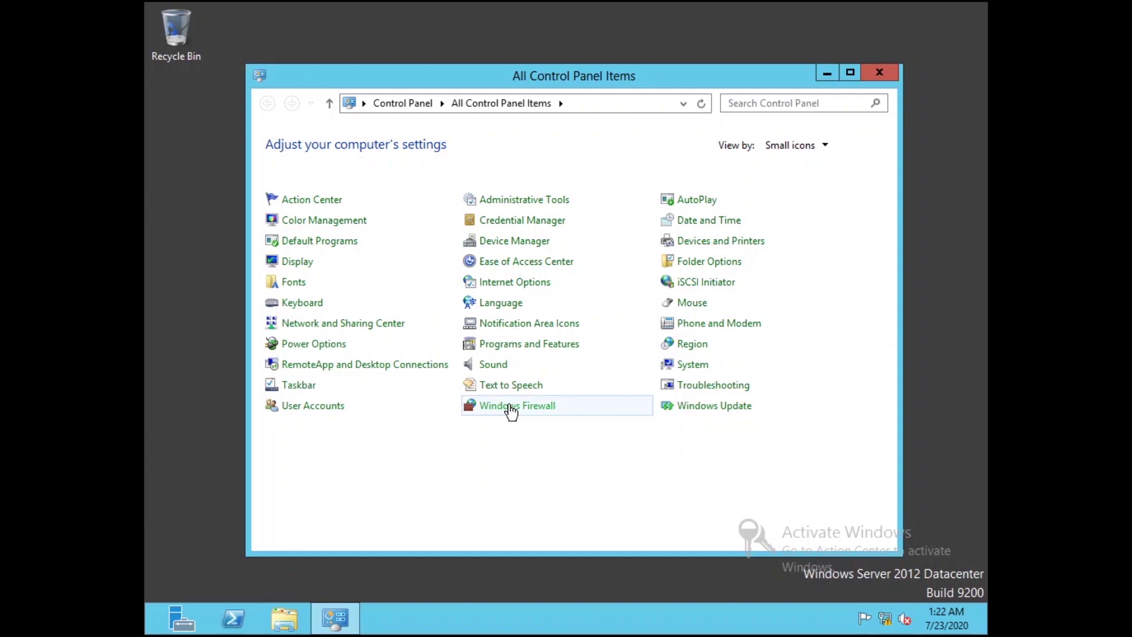
pyautogui.click(510, 407)
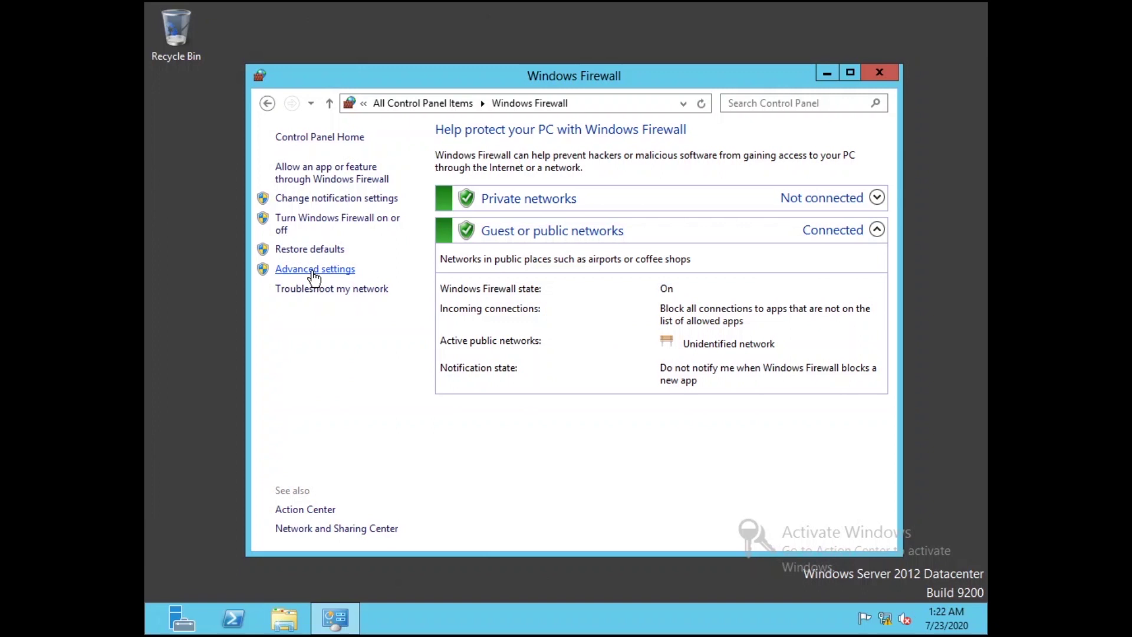
pyautogui.click(313, 271)
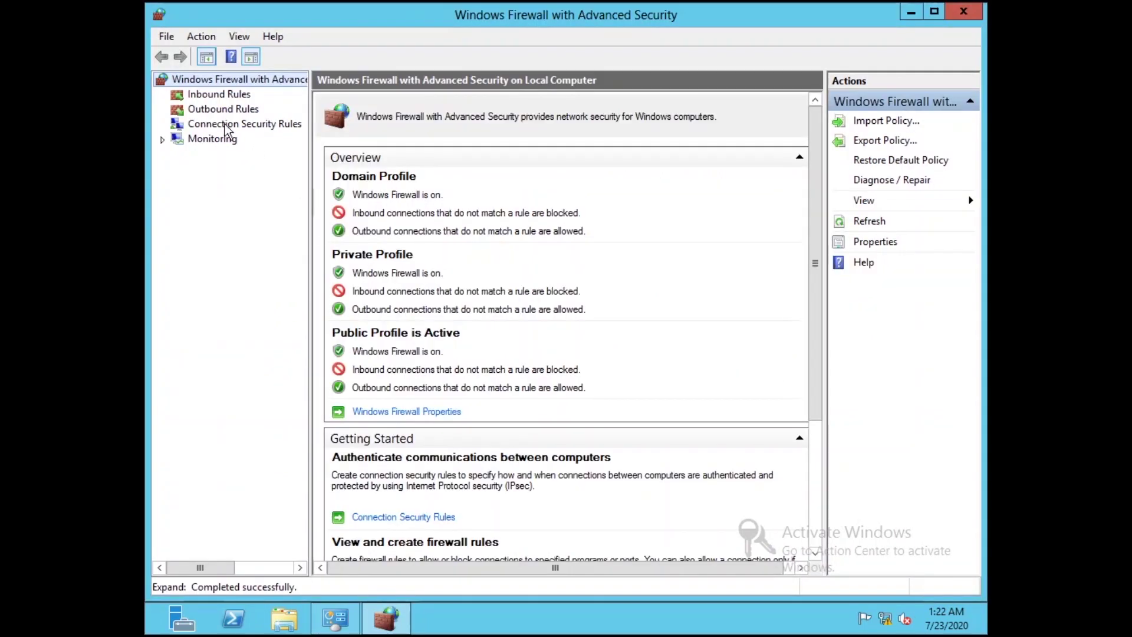
# Enable the inbound rule File and Printer Sharing (Echo Request - ICMPv4-In)
pyautogui.click(217, 101)
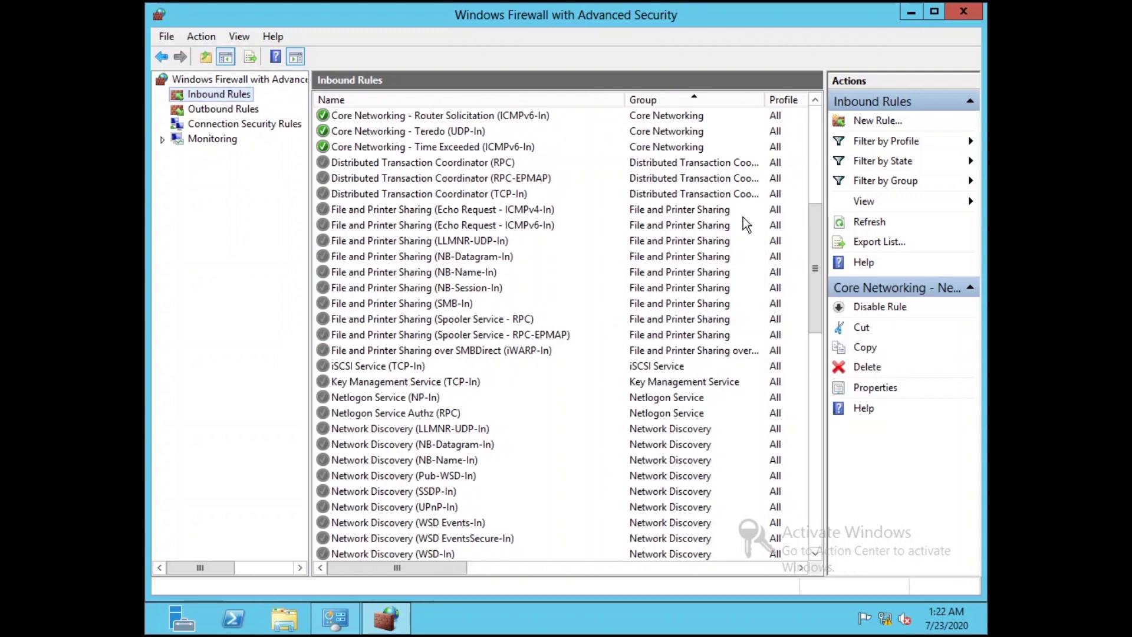
pyautogui.moveTo(818, 311)
pyautogui.mouseDown()
pyautogui.moveTo(812, 230)
pyautogui.moveTo(810, 298)
pyautogui.mouseUp()
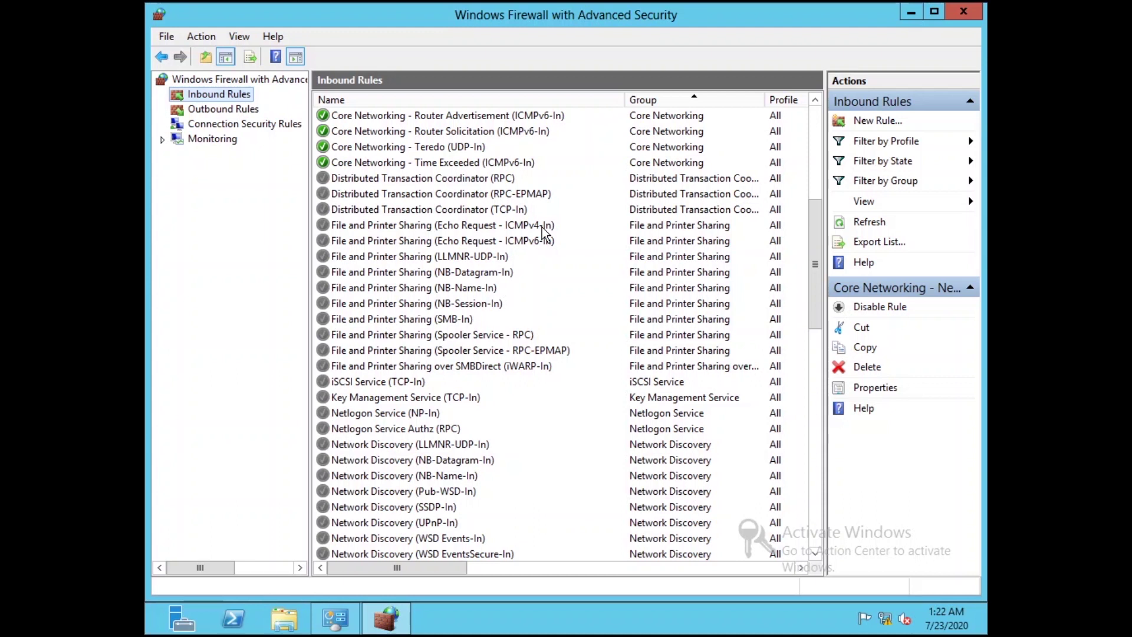
pyautogui.click(542, 227)
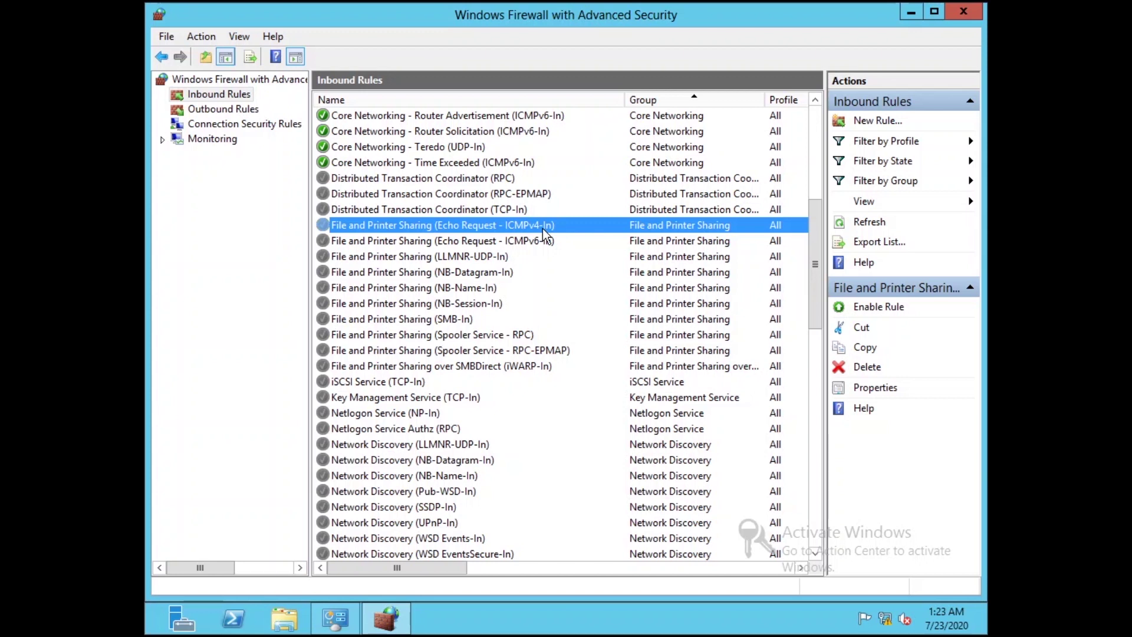
pyautogui.click(878, 308)
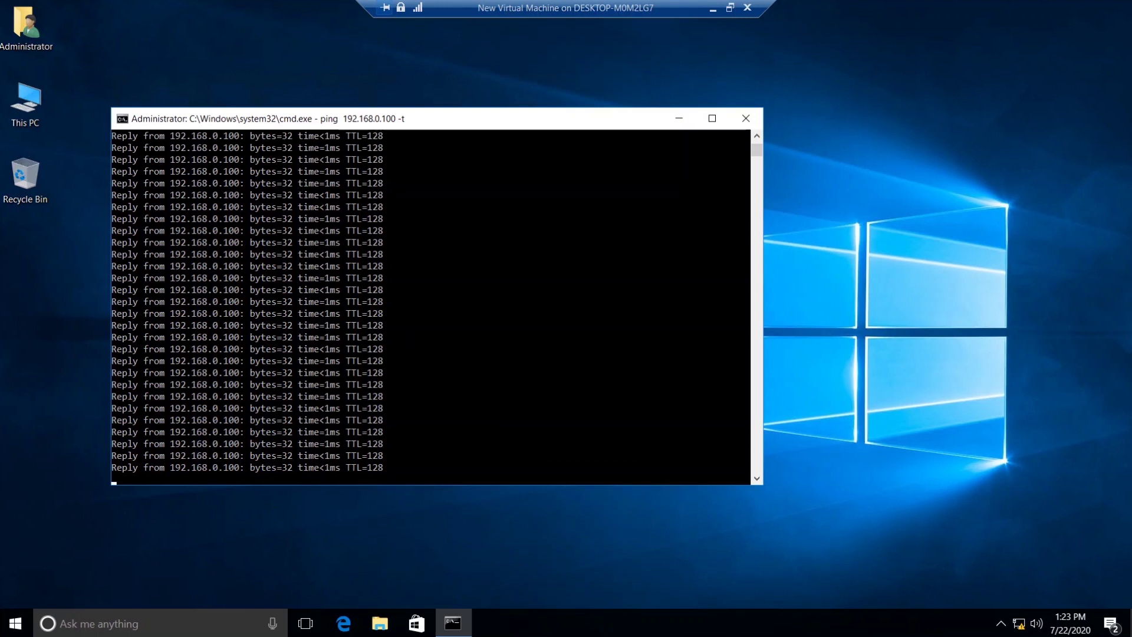
# Launch Remote Desktop Connection via the 'remote' search and connect to 192.168.0.100
pyautogui.click(12, 630)
pyautogui.write('r')
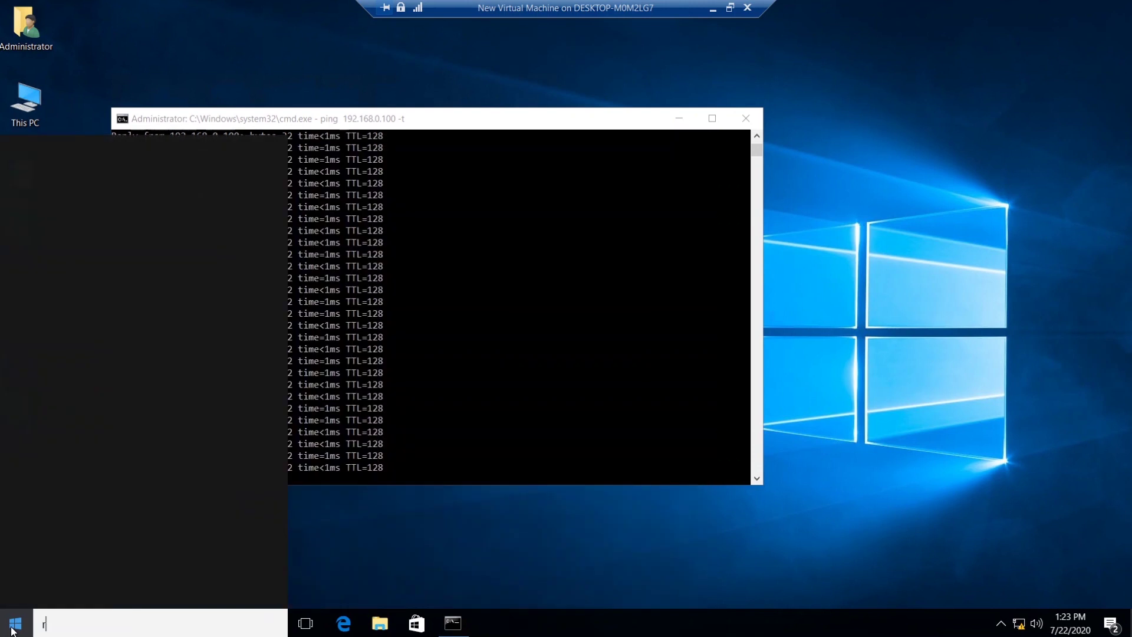
pyautogui.write('emote')
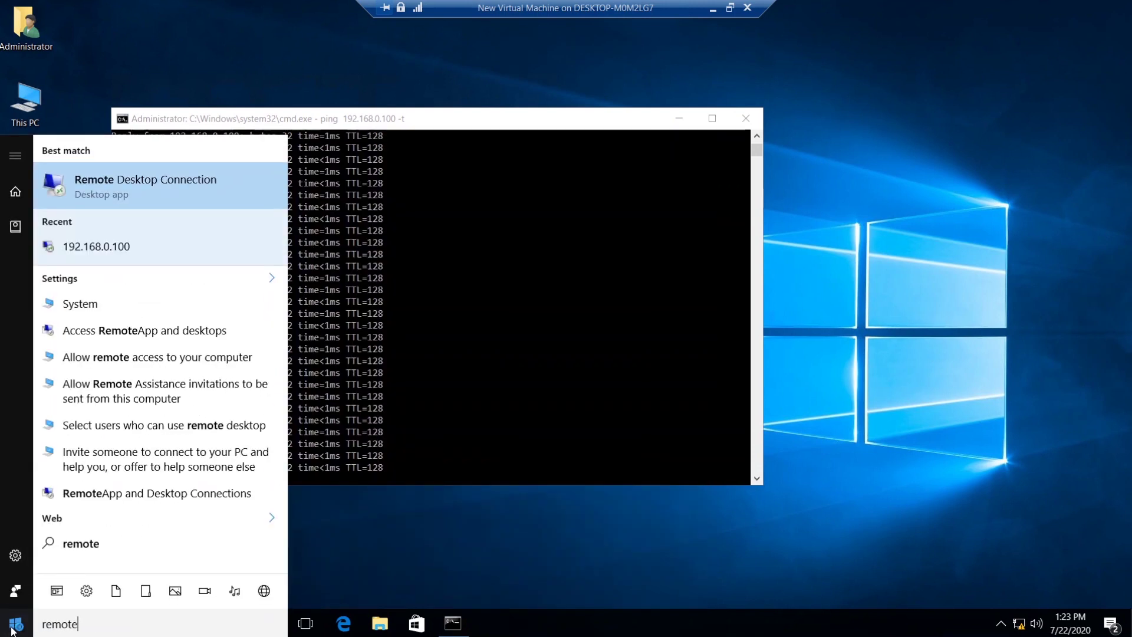
pyautogui.press('Return')
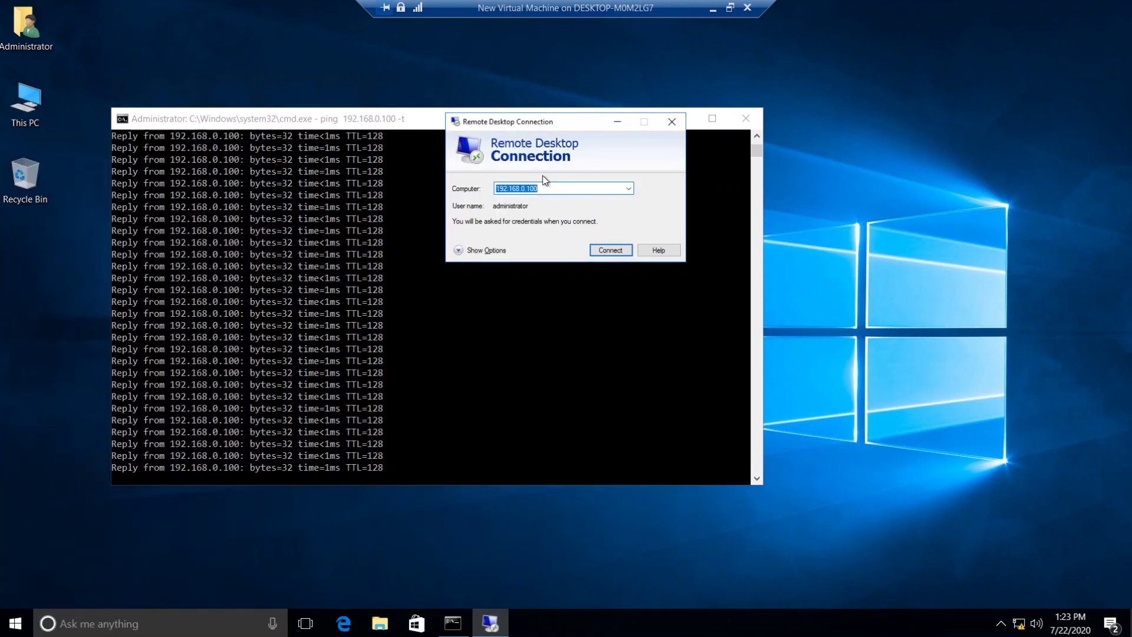
pyautogui.moveTo(549, 119); pyautogui.dragTo(563, 196)
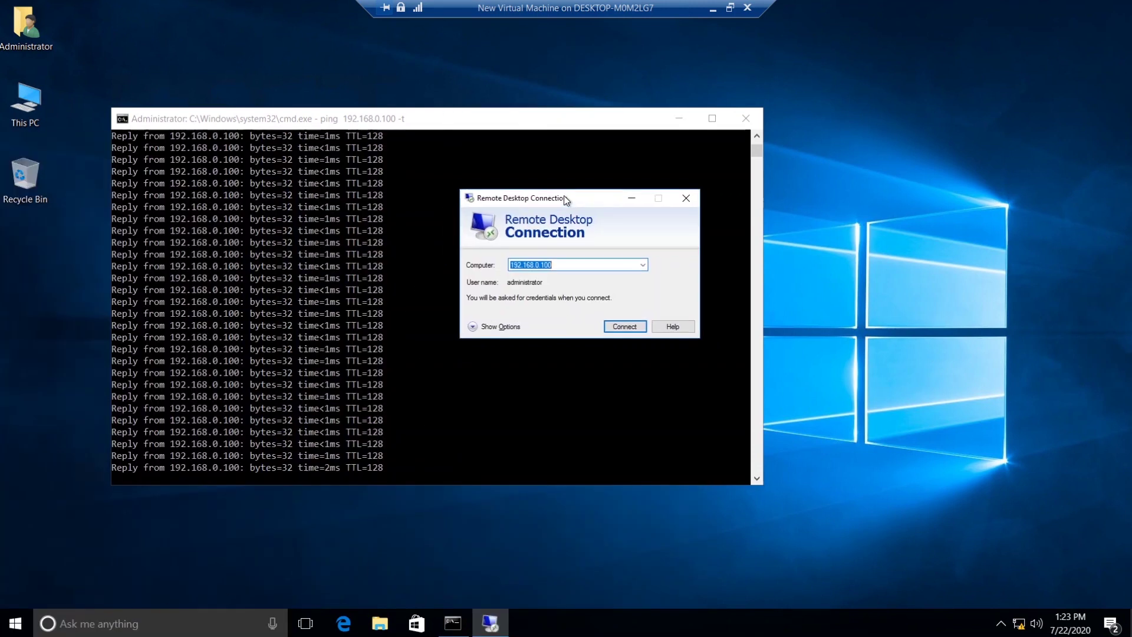
pyautogui.click(560, 268)
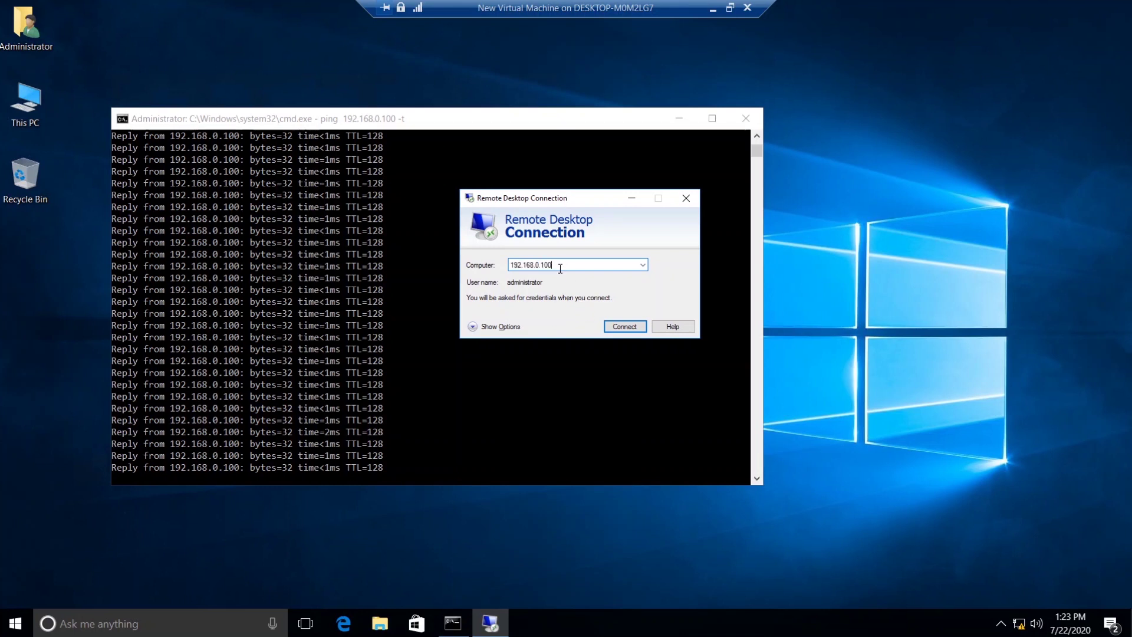
pyautogui.click(625, 327)
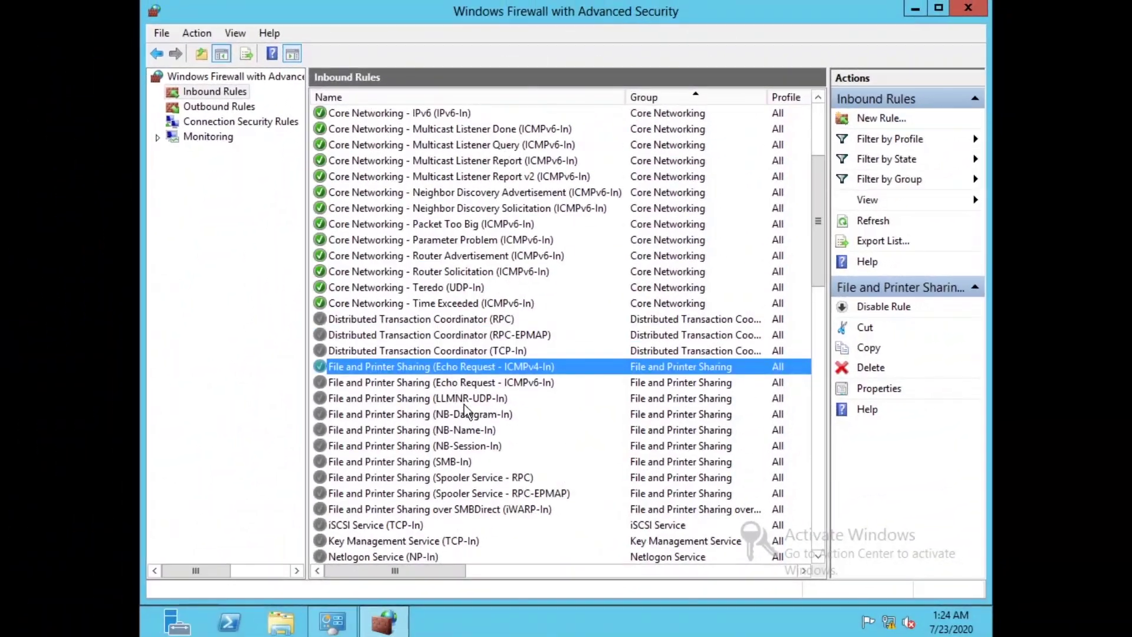
# Enable the inbound rules Remote Desktop - User Mode (TCP-In) and (UDP-In)
pyautogui.scroll(-2, 467, 406)
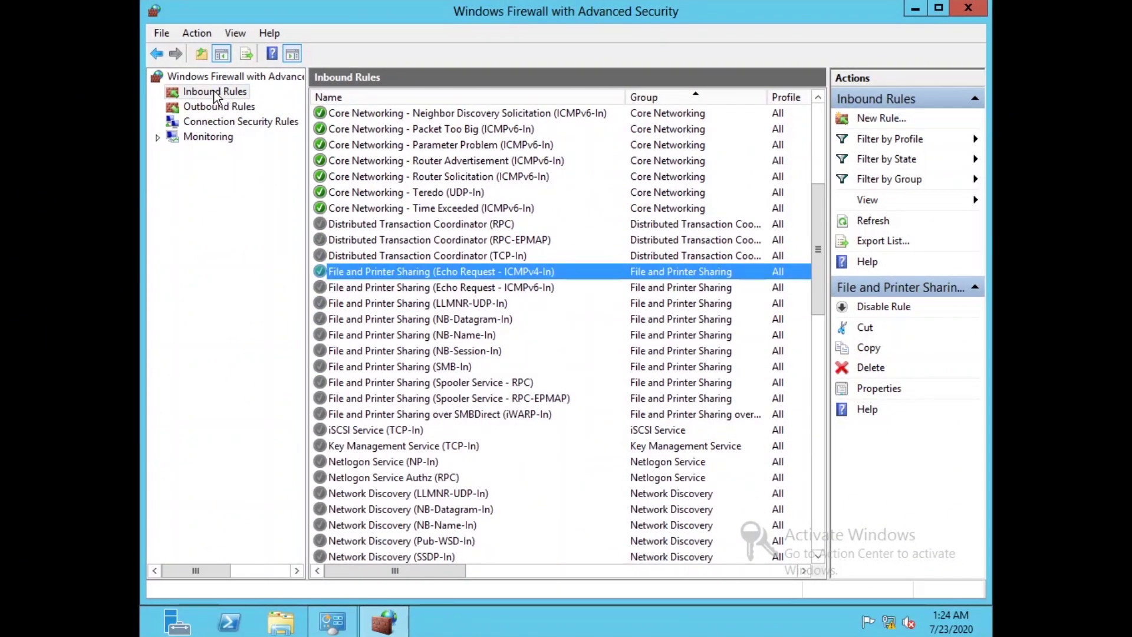
pyautogui.scroll(-5, 411, 380)
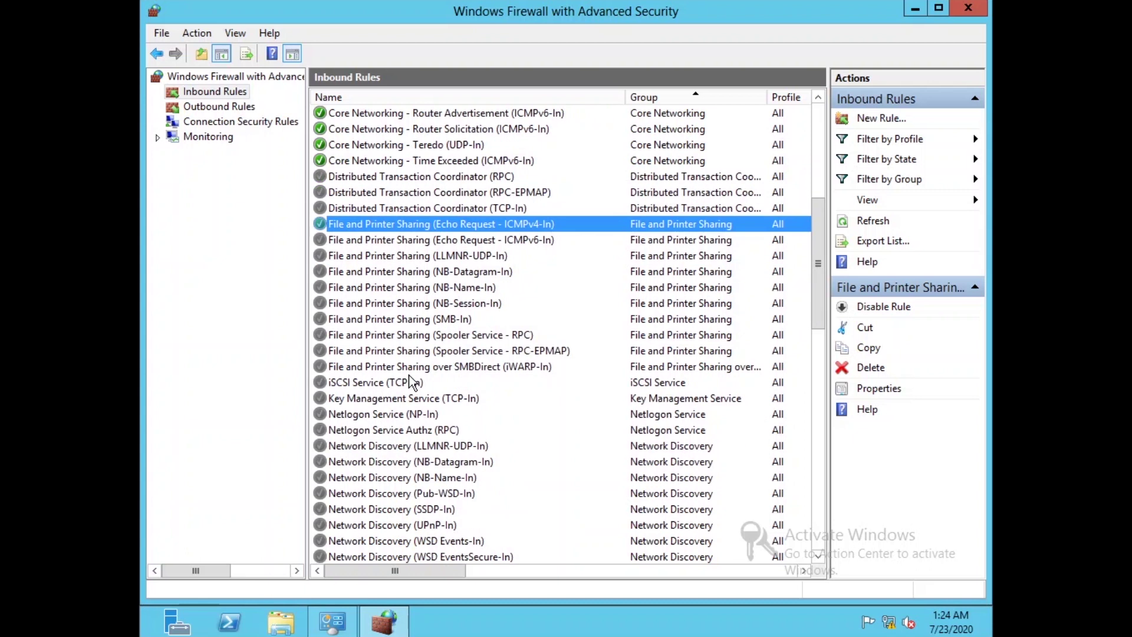
pyautogui.scroll(-5, 411, 380)
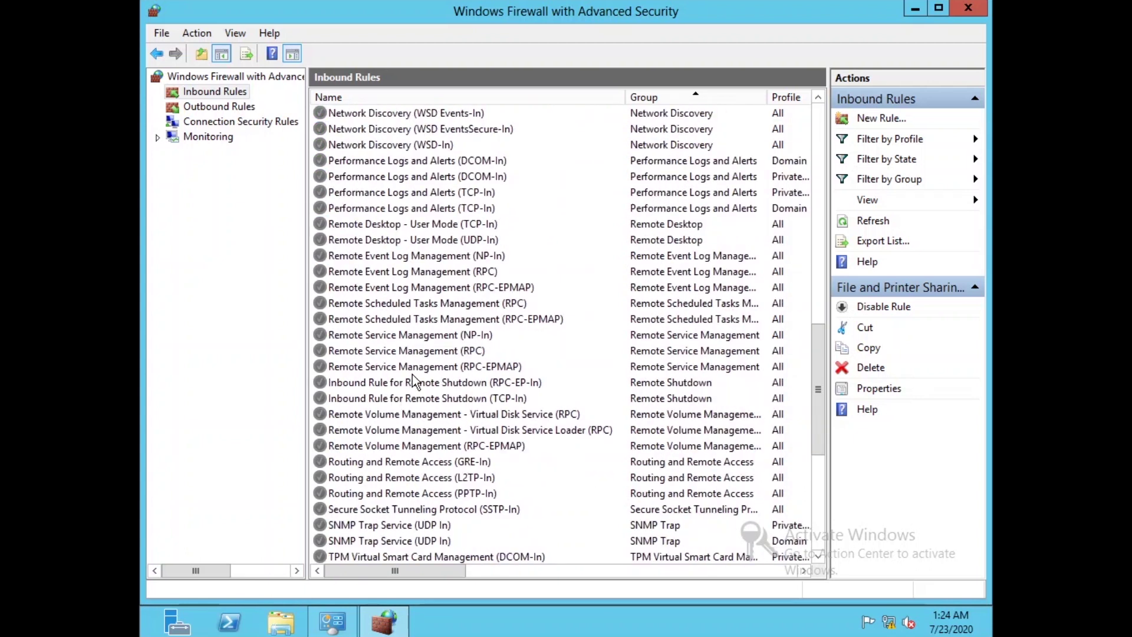
pyautogui.scroll(-2, 436, 368)
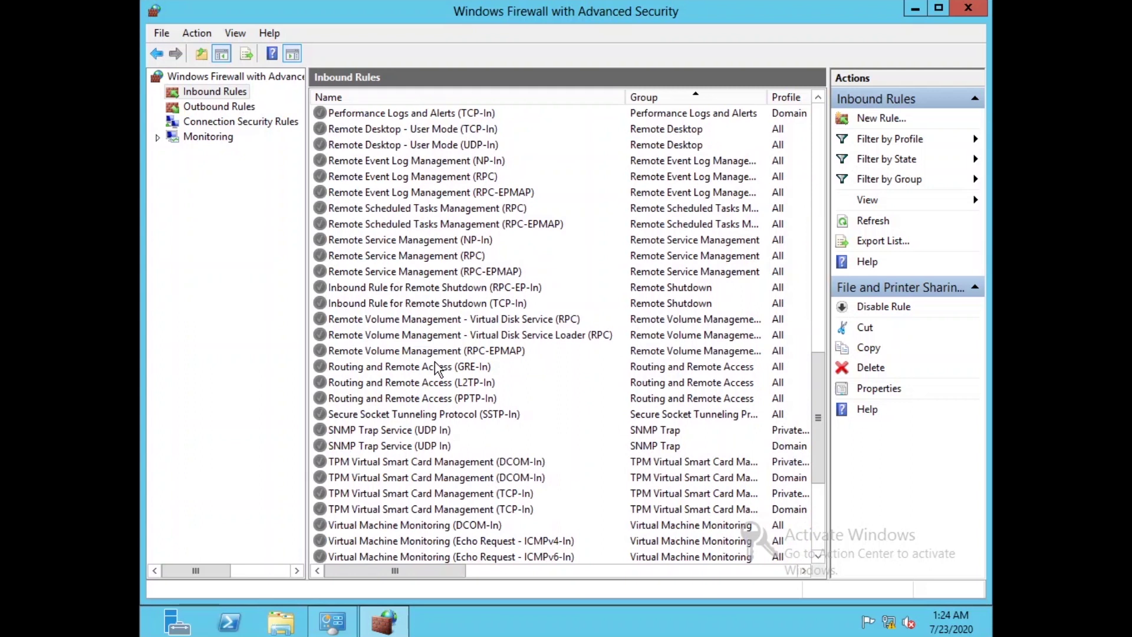
pyautogui.scroll(3, 433, 370)
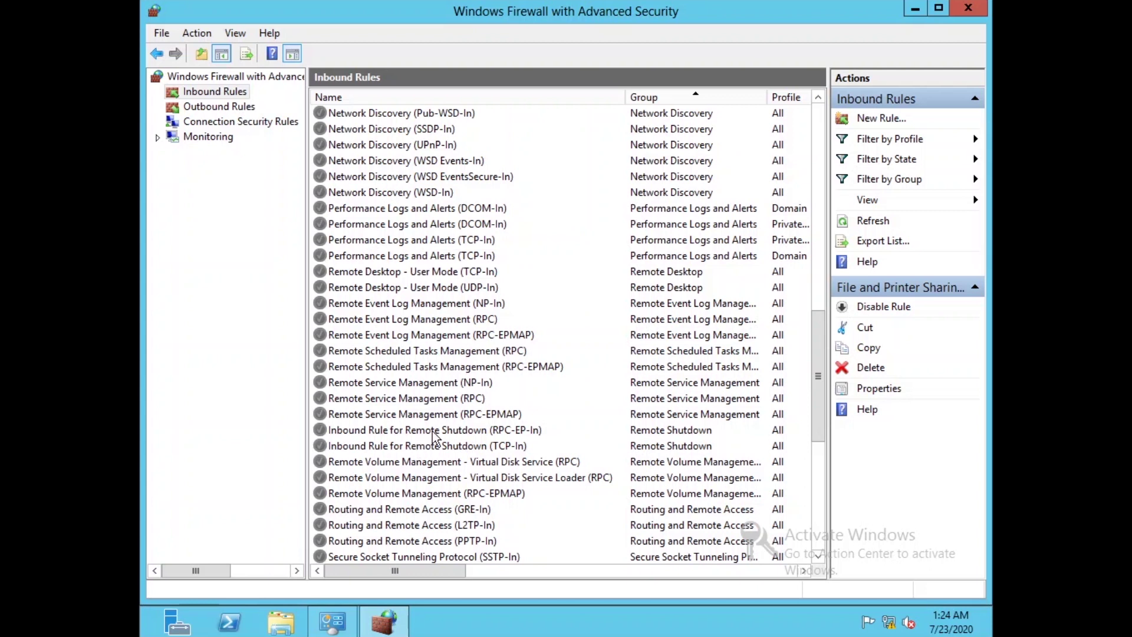
pyautogui.click(413, 272)
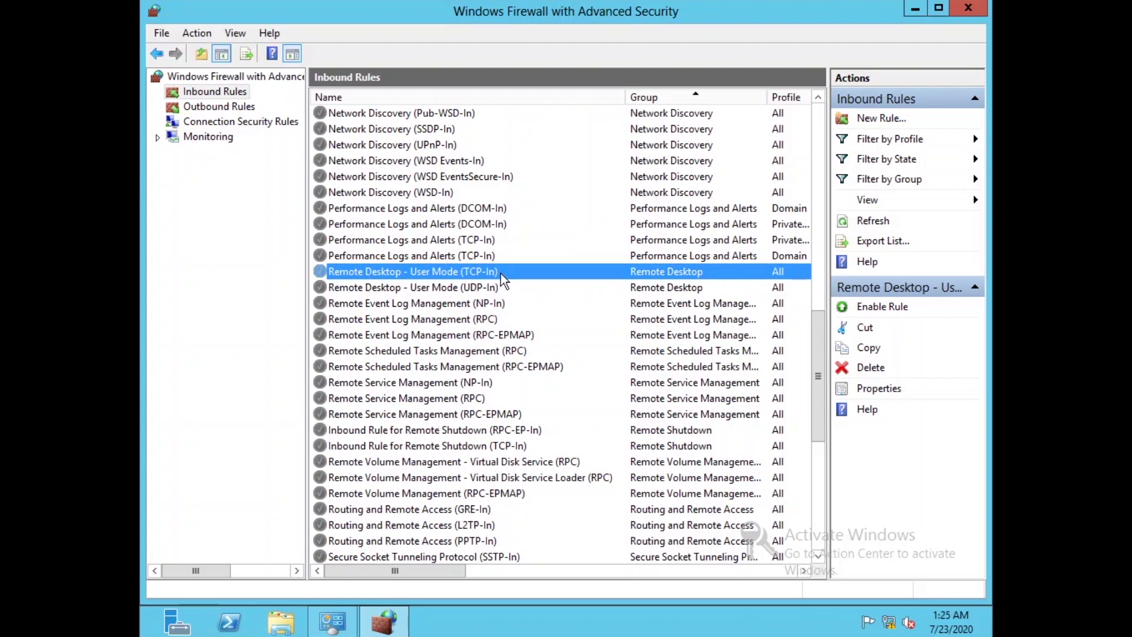
pyautogui.click(493, 288)
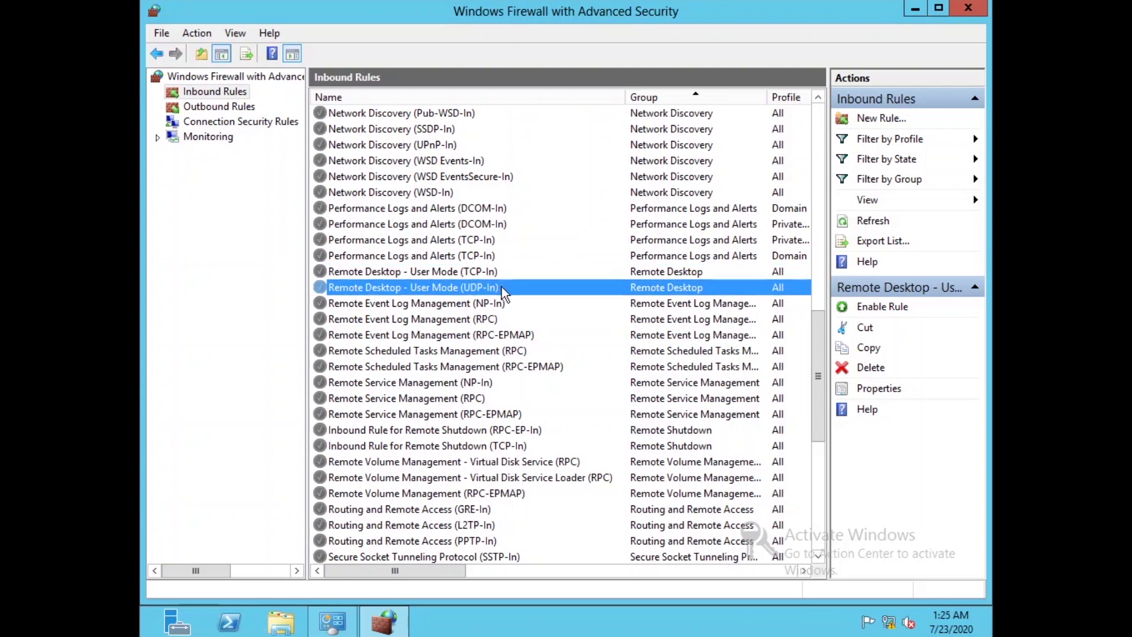
pyautogui.click(494, 271)
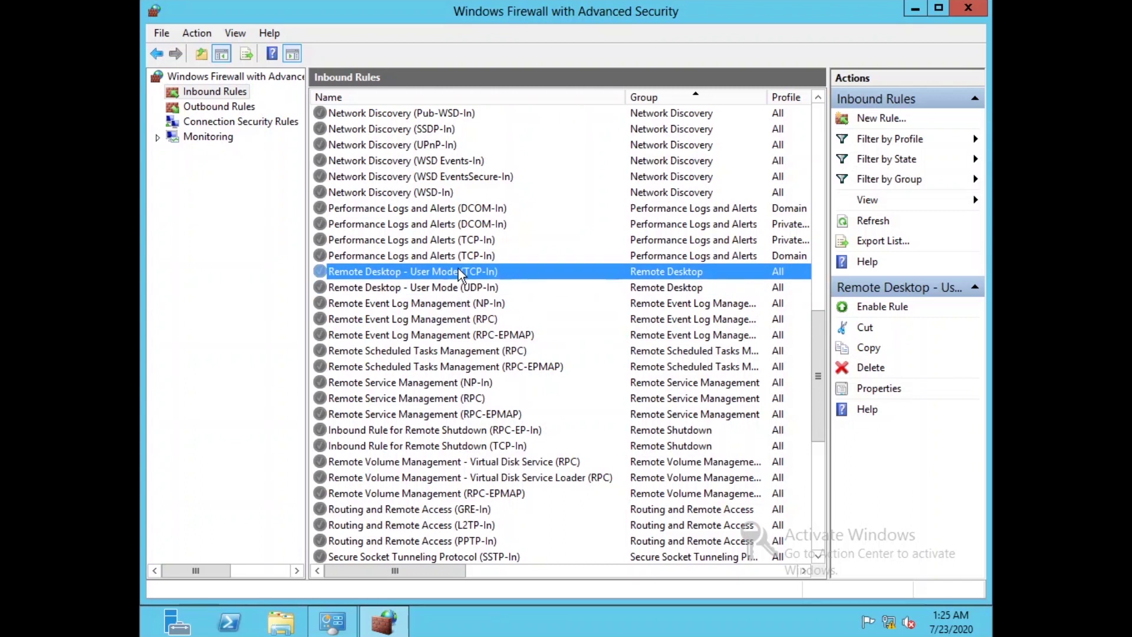
pyautogui.click(876, 307)
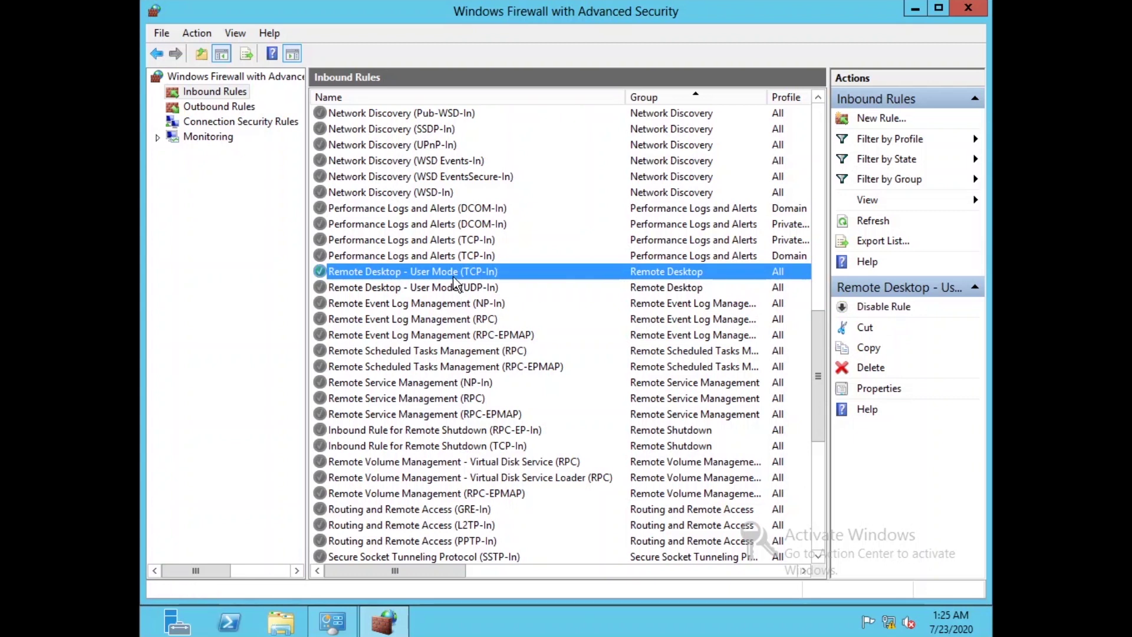
pyautogui.click(389, 287)
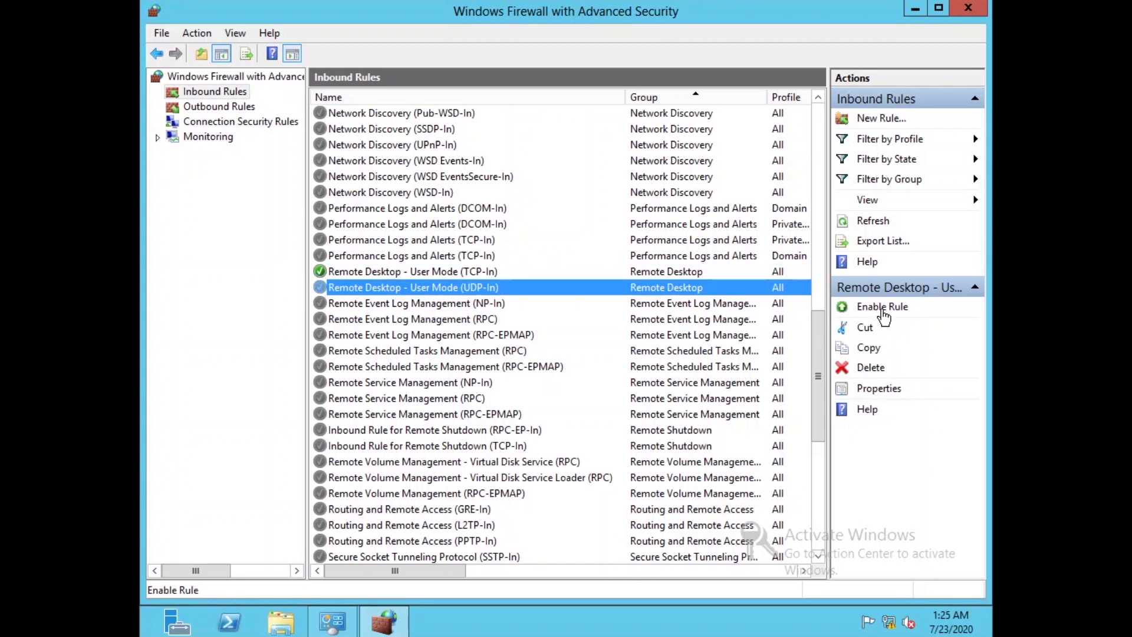
pyautogui.click(882, 311)
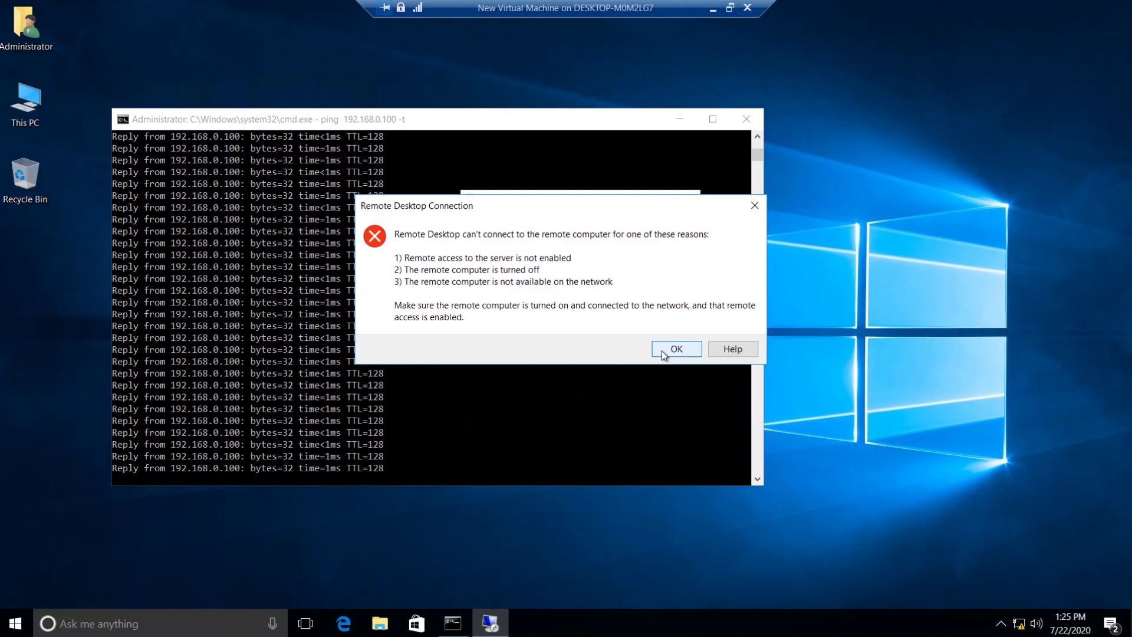
# Dismiss the error, reconnect to 192.168.0.100 with the administrator password, and accept the certificate
pyautogui.click(661, 350)
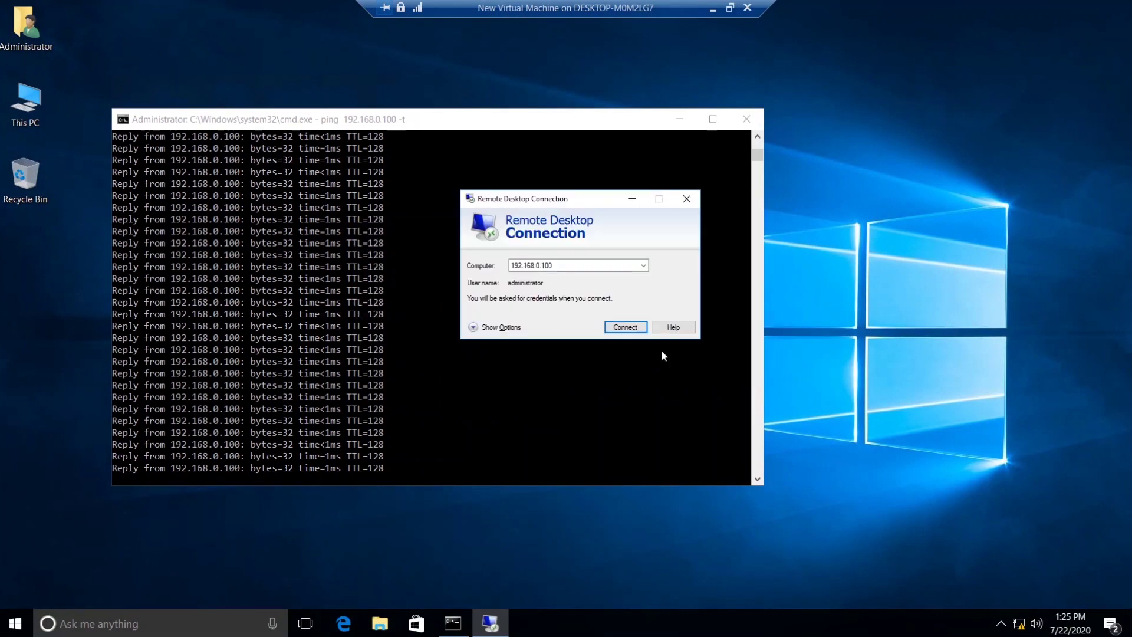
pyautogui.click(625, 329)
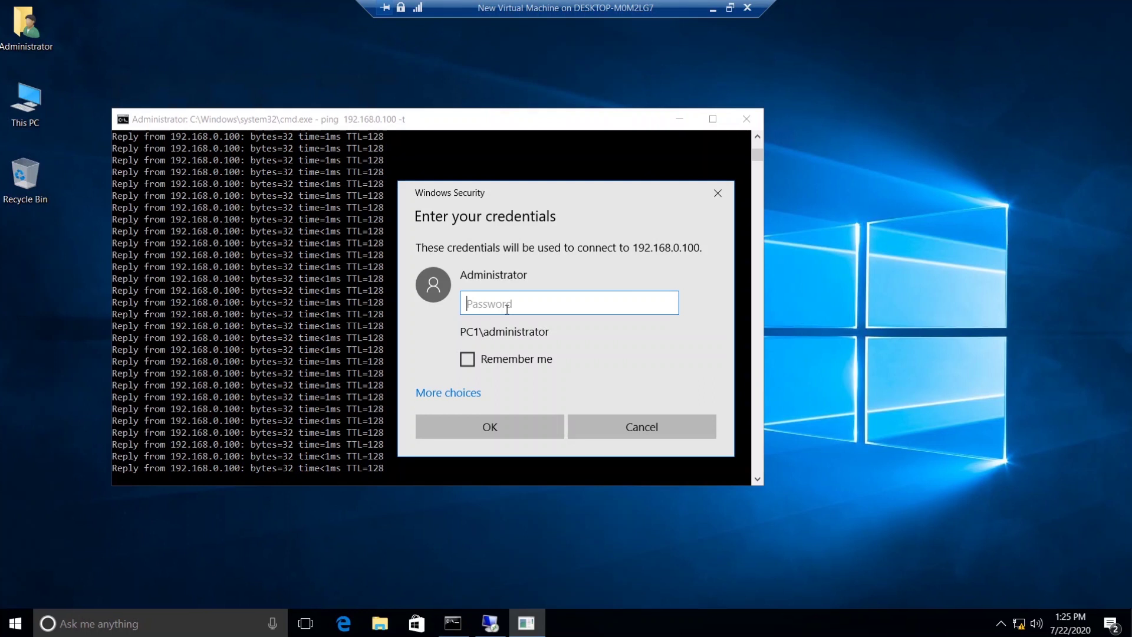
pyautogui.write('Password12345')
pyautogui.press('Return')
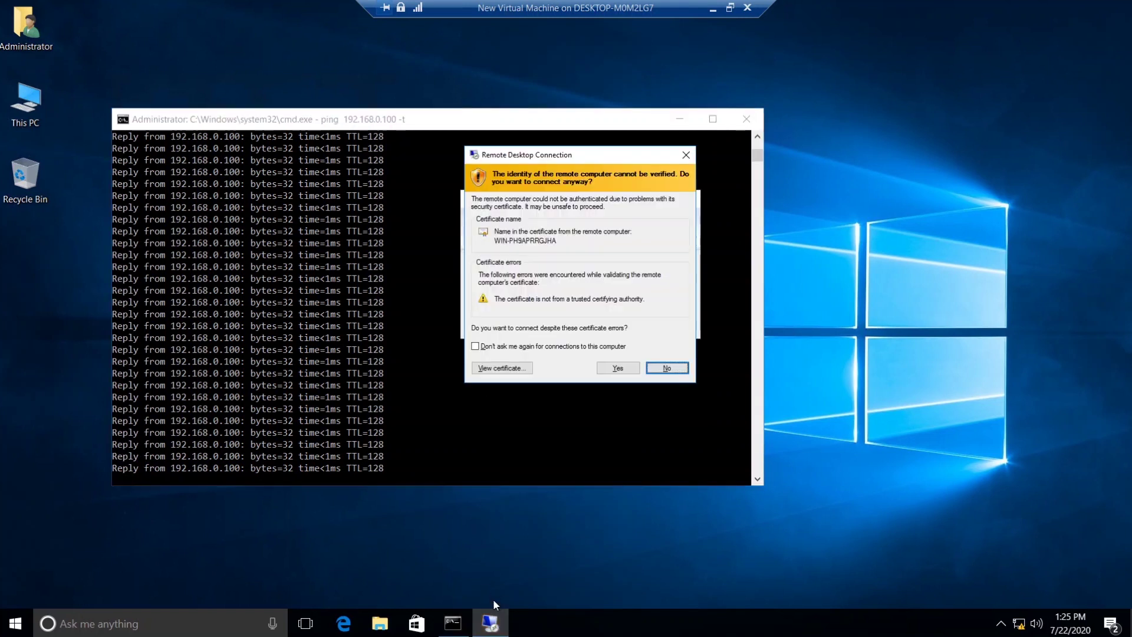
pyautogui.click(617, 368)
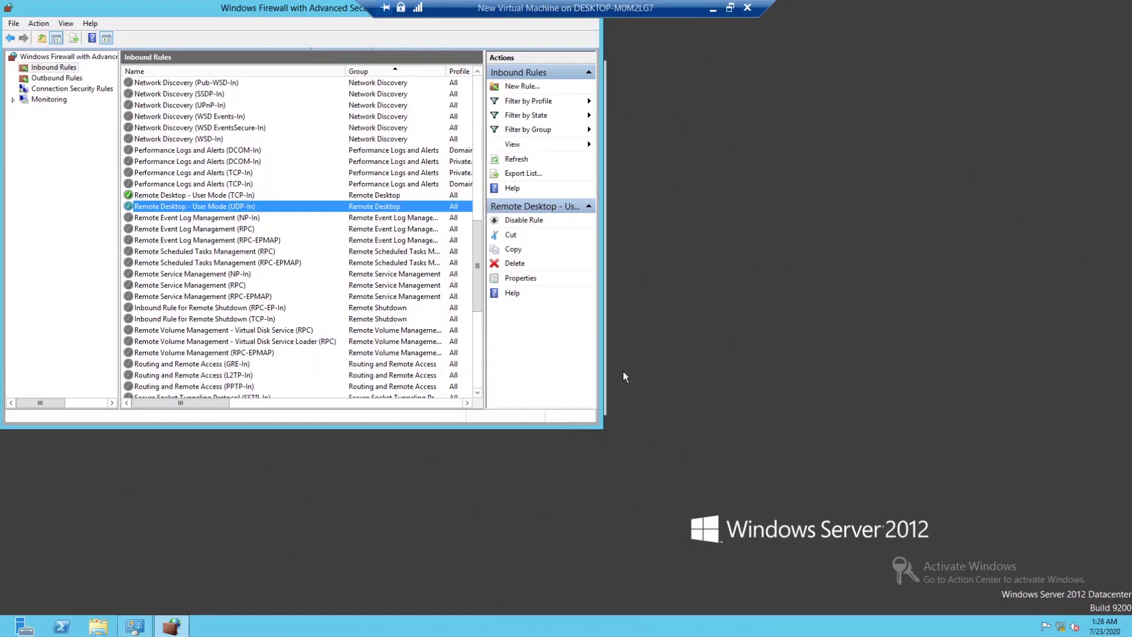